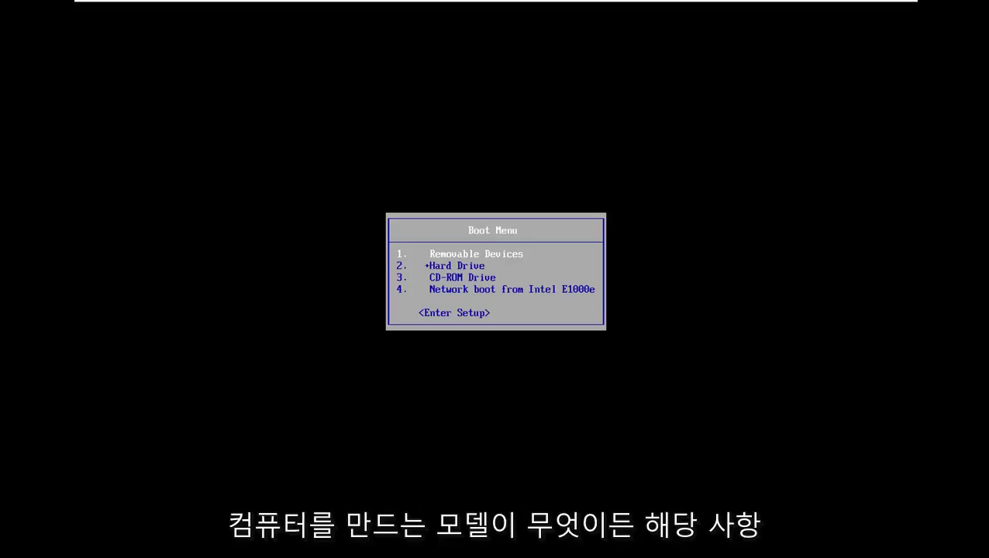
- Move the boot menu highlight down to <Enter Setup>
key("Down")
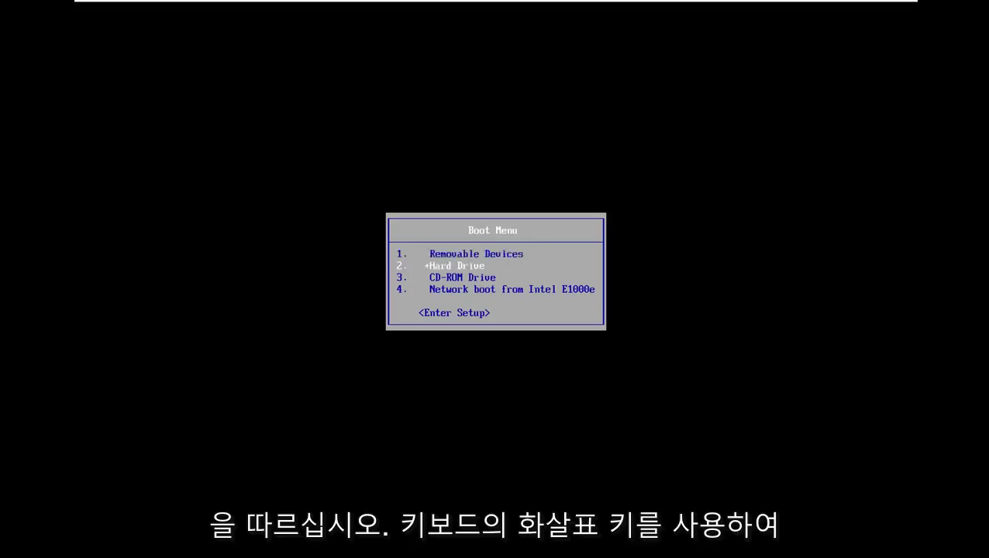
- Enter BIOS setup and reach the Main page showing time, date, drives and memory
key("Down")
key("Down")
key("Down")
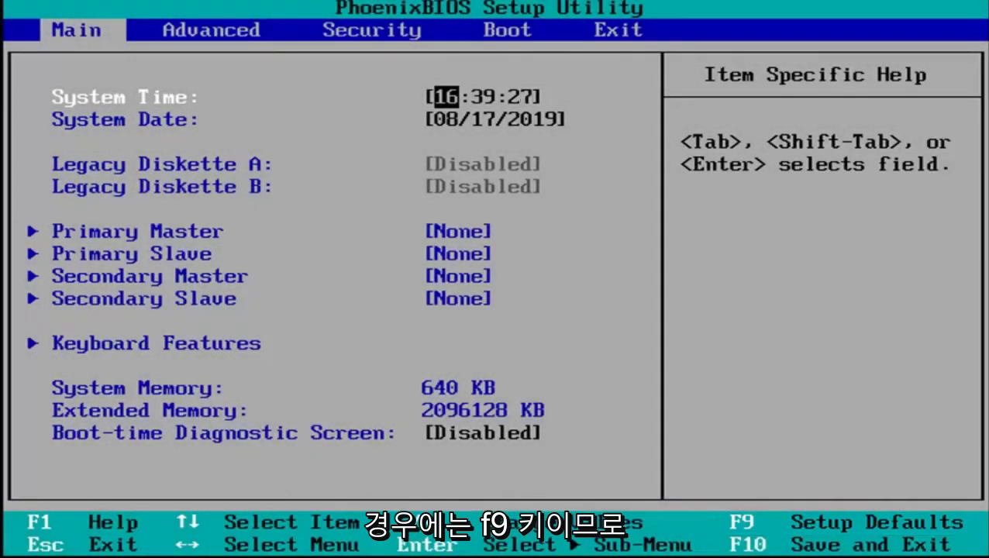
- Load the setup defaults with F9 (Diskette A becomes 1.44 MB), then save and exit with F10
key("F9")
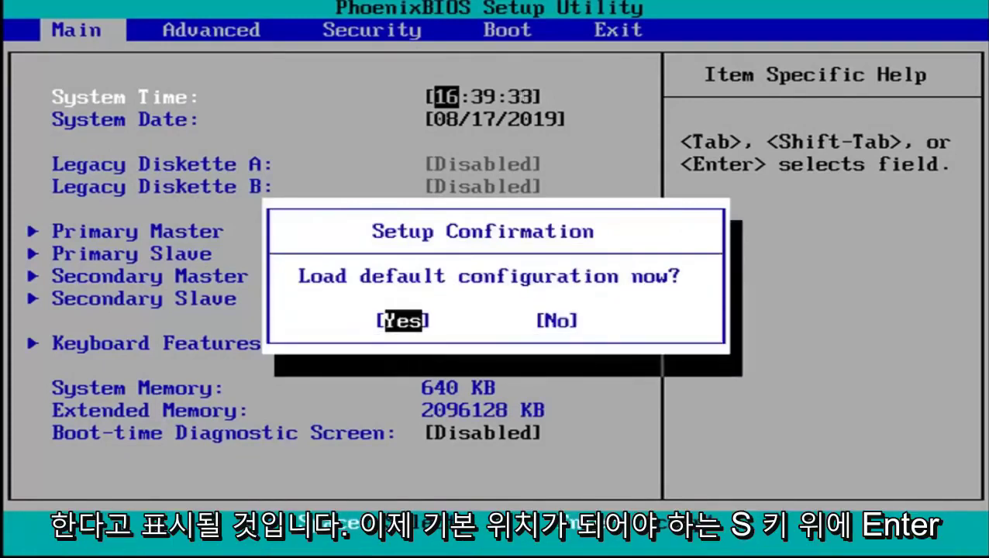
key("Return")
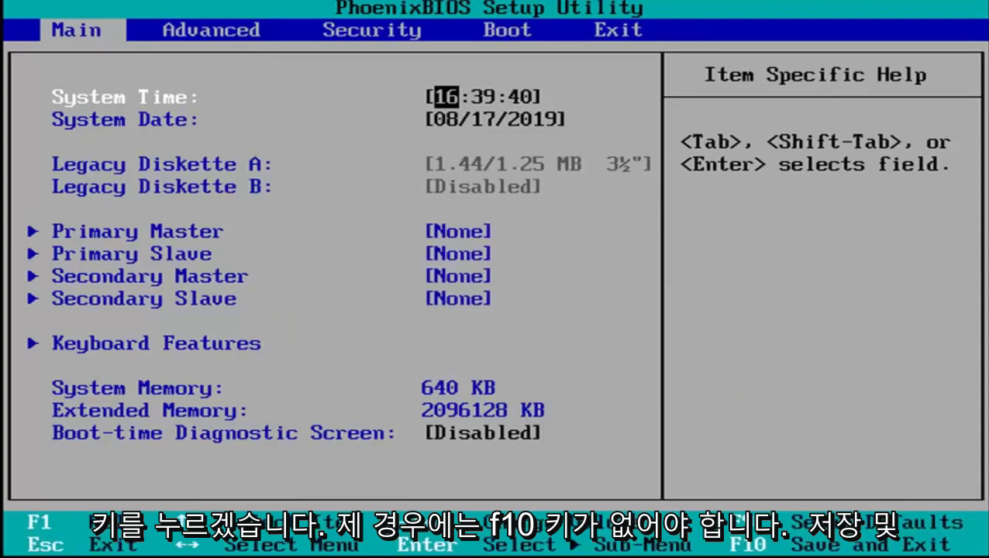
key("F10")
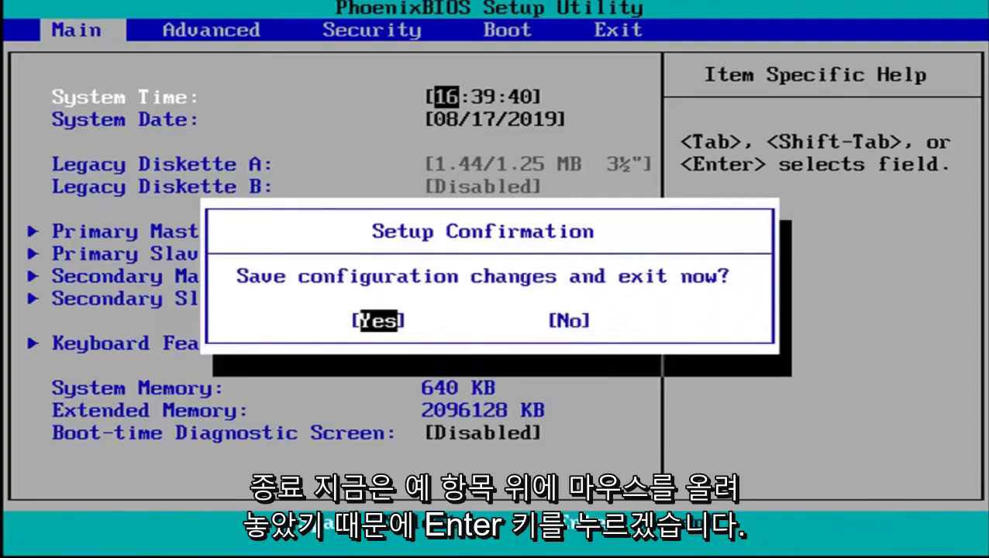
key("Return")
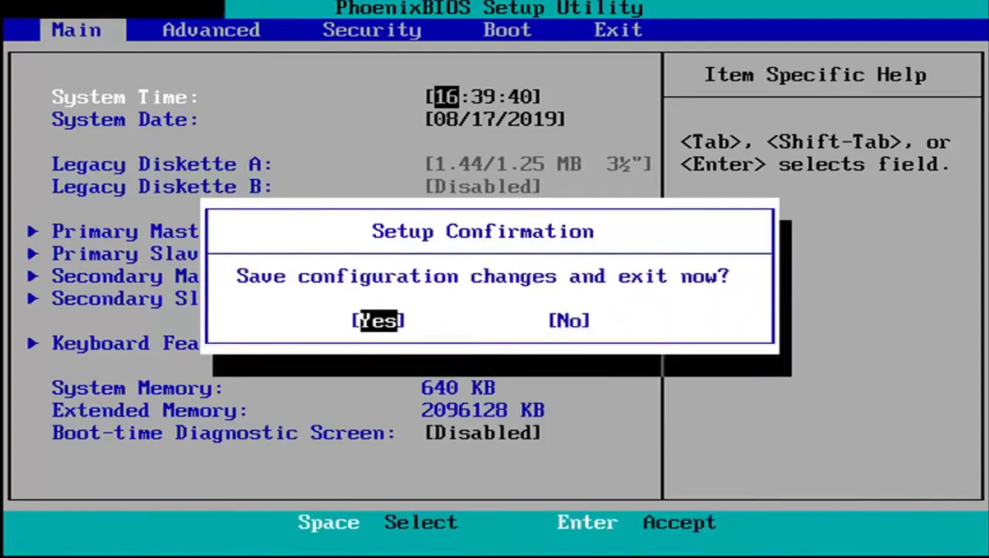